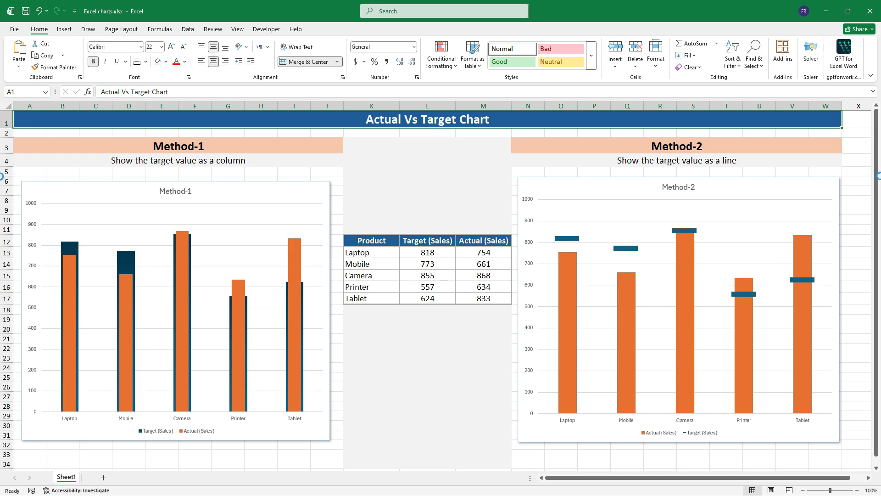
Step: Recalculate the worksheet repeatedly to see how both charts respond to new target and actual sales figures
key("F9")
key("F9")
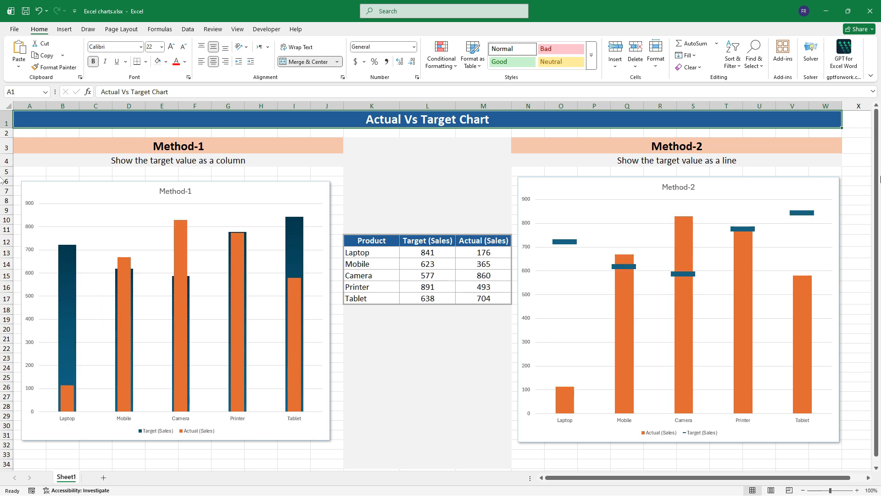
key("F9")
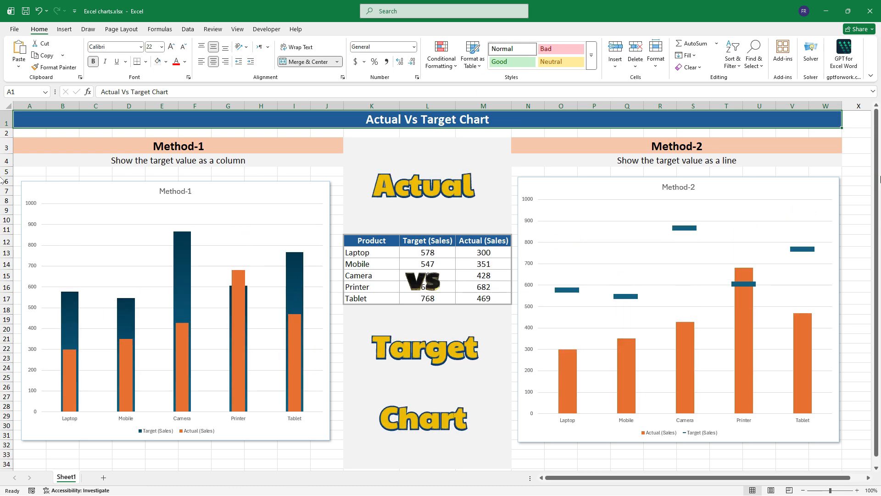
key("F9")
key("F9")
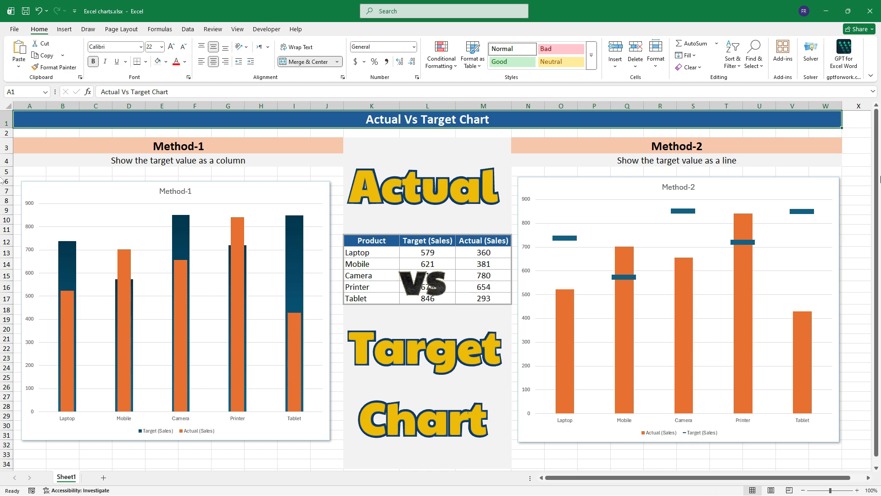
key("F9")
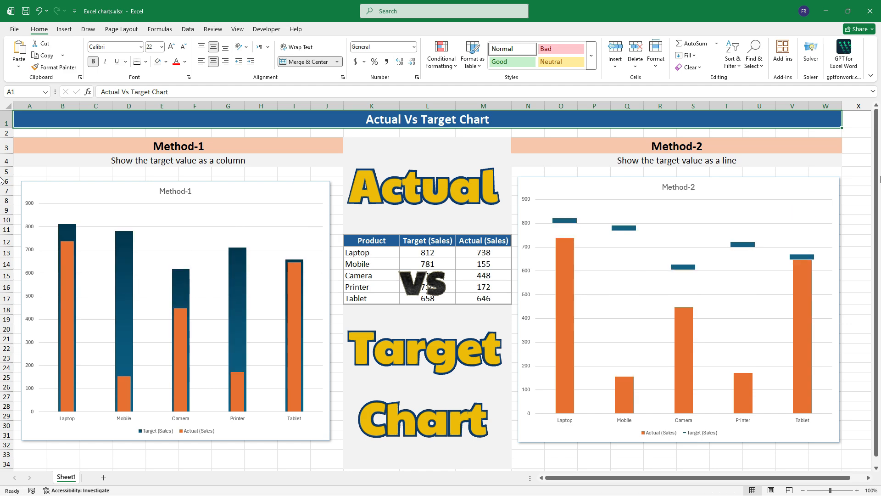
key("F9")
key("F9")
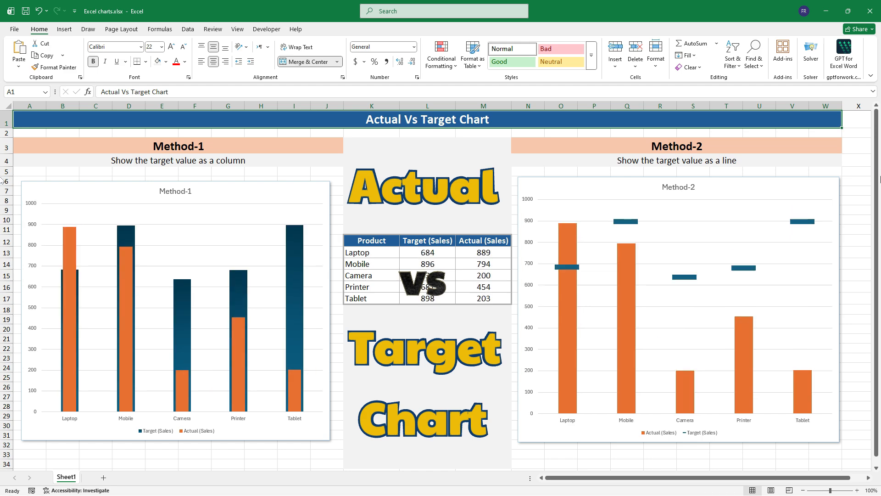
key("F9")
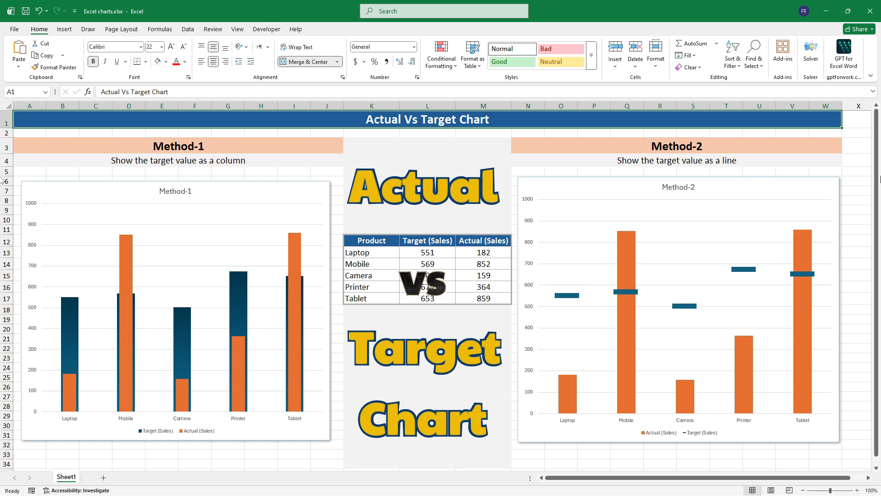
key("F9")
key("F9")
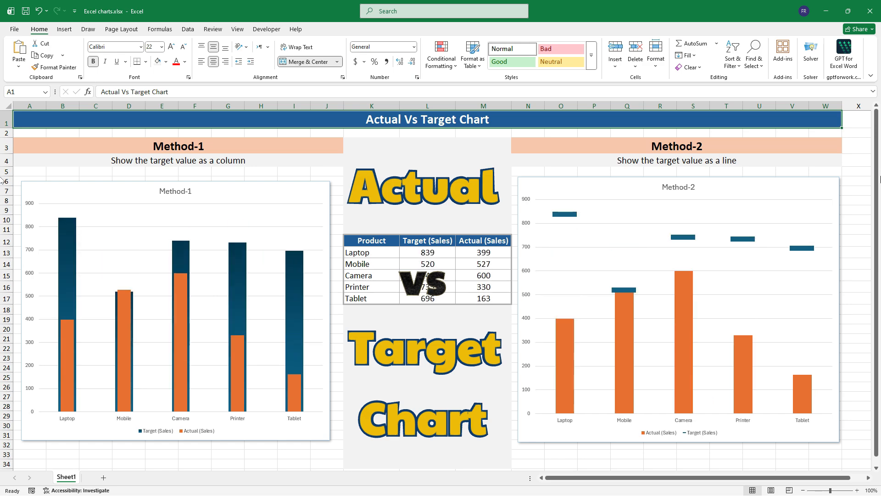
key("F9")
key("F9")
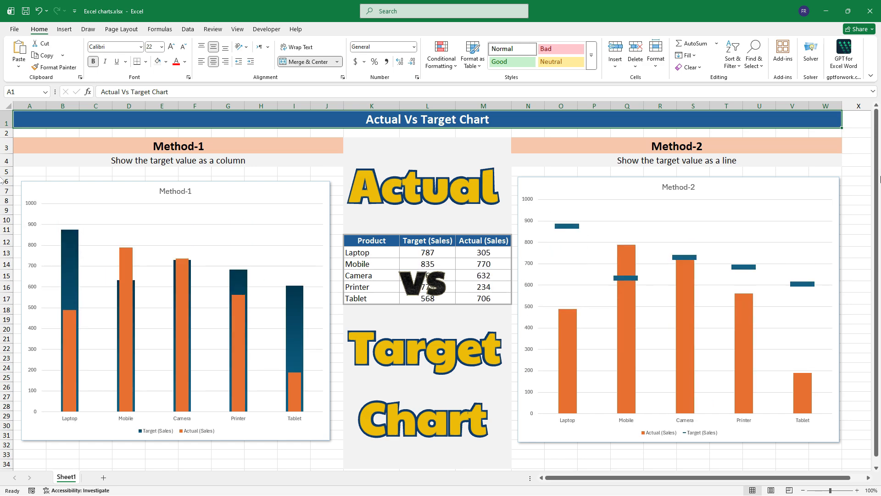
key("F9")
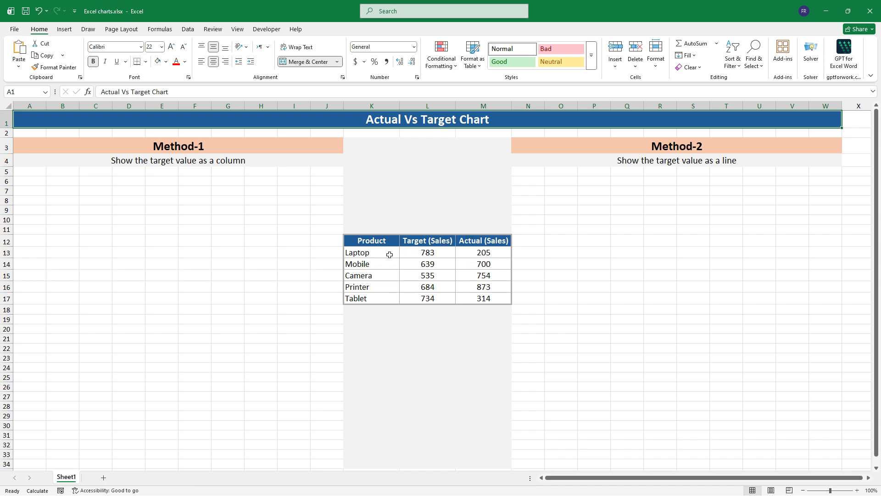
Step: Insert a 2-D clustered column chart from the product sales table in K12:M17
left_click_drag(382, 244, 473, 299)
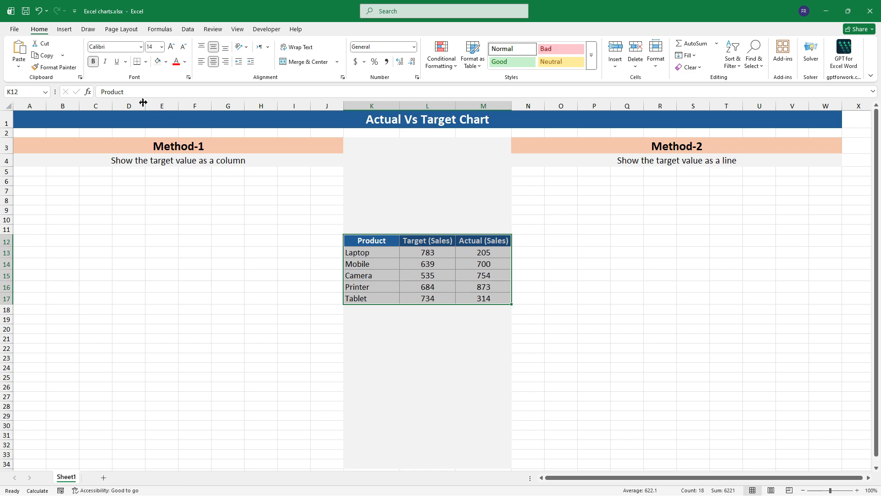
left_click(65, 29)
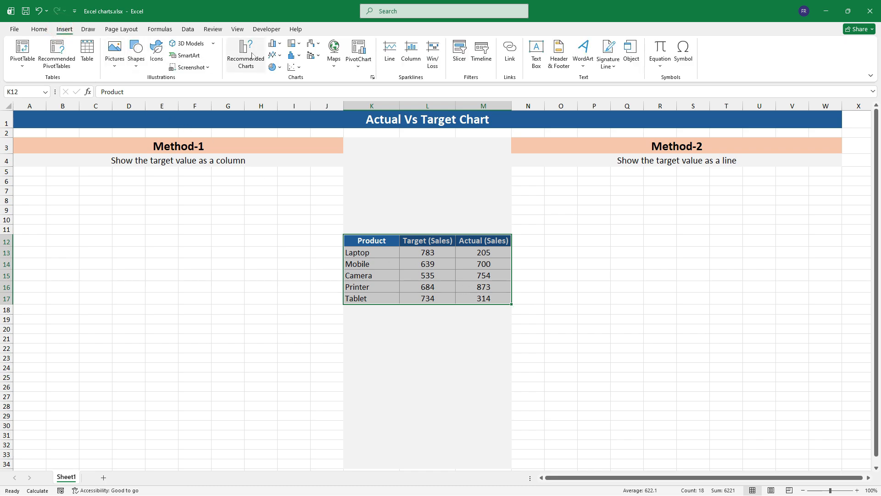
left_click(274, 43)
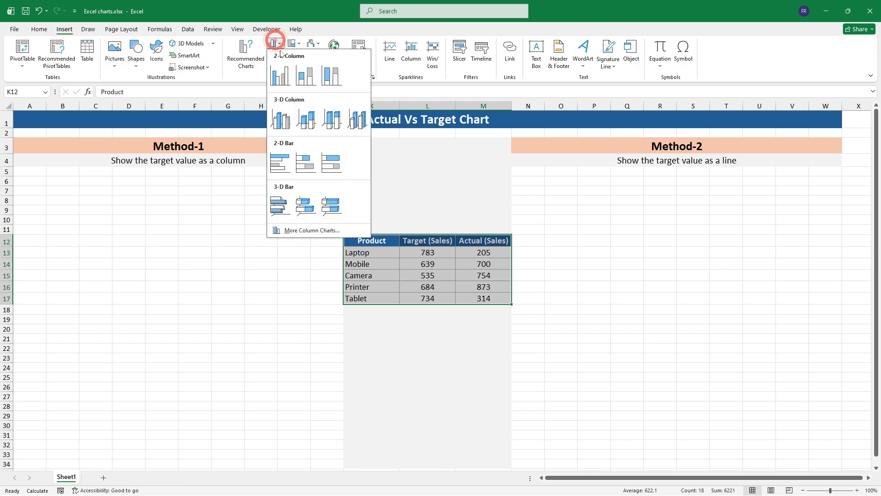
left_click(286, 78)
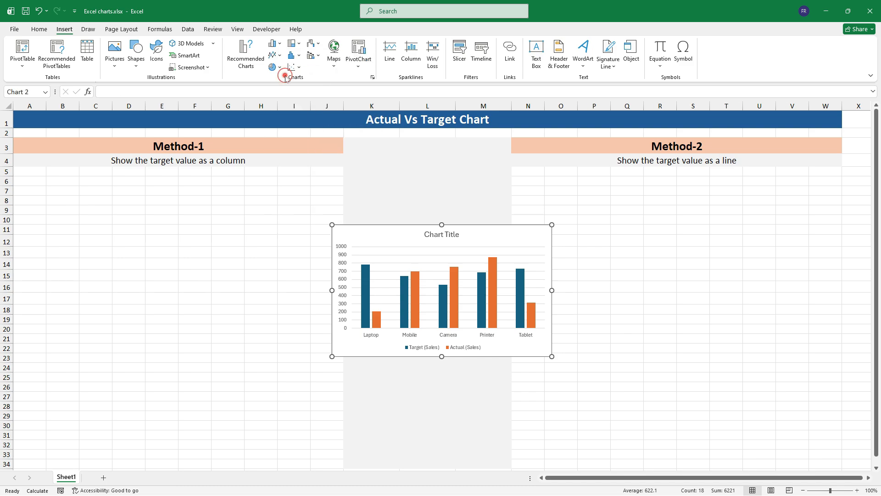
Step: Move the new chart beneath the Method-1 heading and enlarge it to about 7 inches wide by 5.9 inches high
left_click_drag(367, 226, 57, 185)
left_click_drag(242, 247, 330, 248)
left_click_drag(177, 313, 176, 440)
Step: Plot the Actual (Sales) series on the secondary axis and set its gap width to 325%
right_click(136, 287)
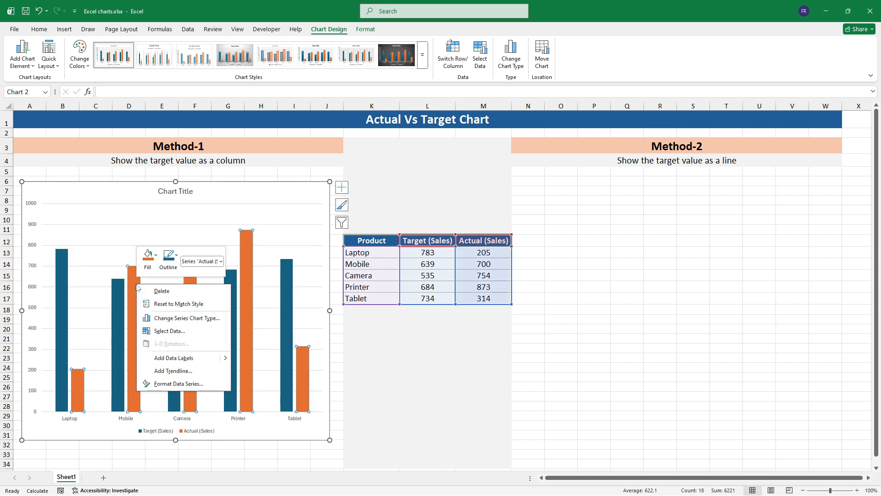
left_click(169, 384)
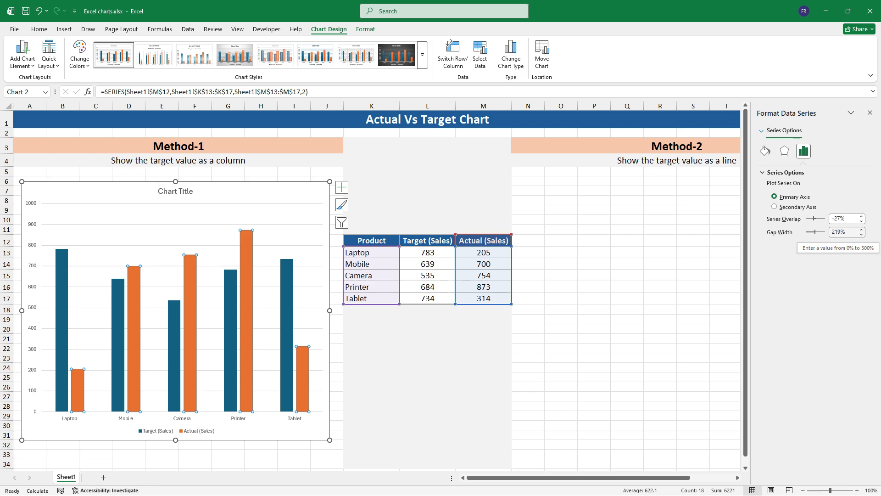
left_click(775, 207)
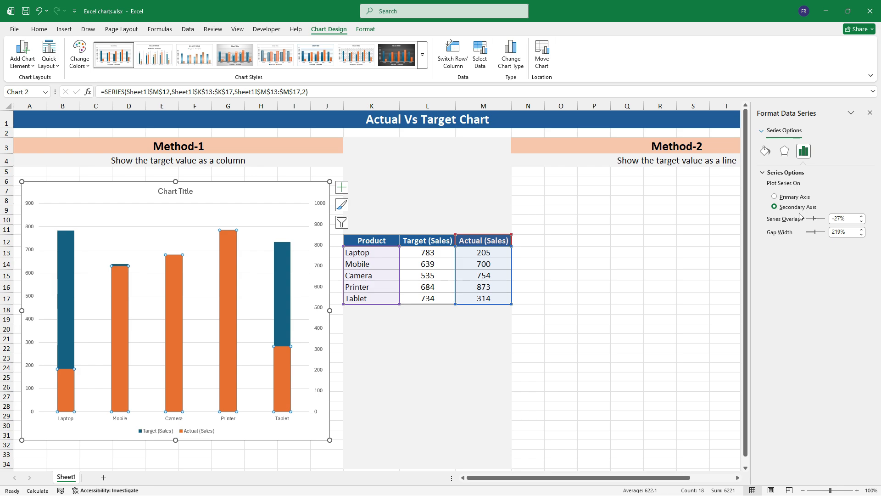
left_click(844, 231)
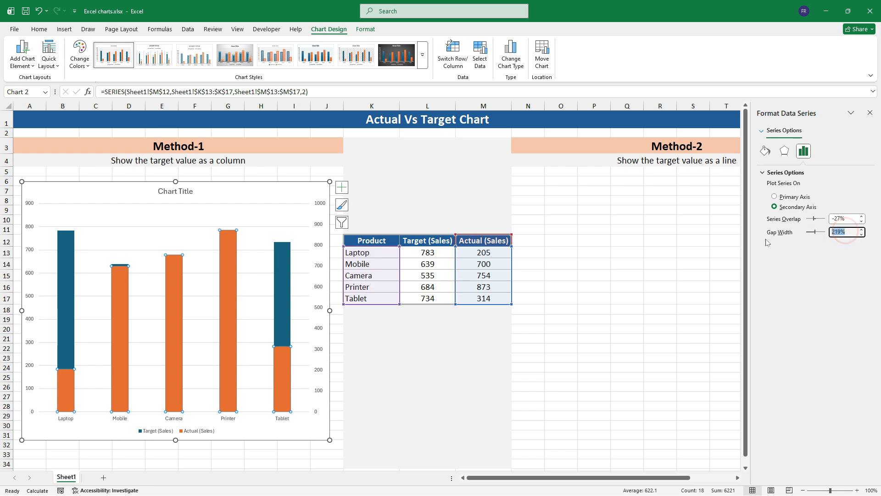
type("325")
key("Return")
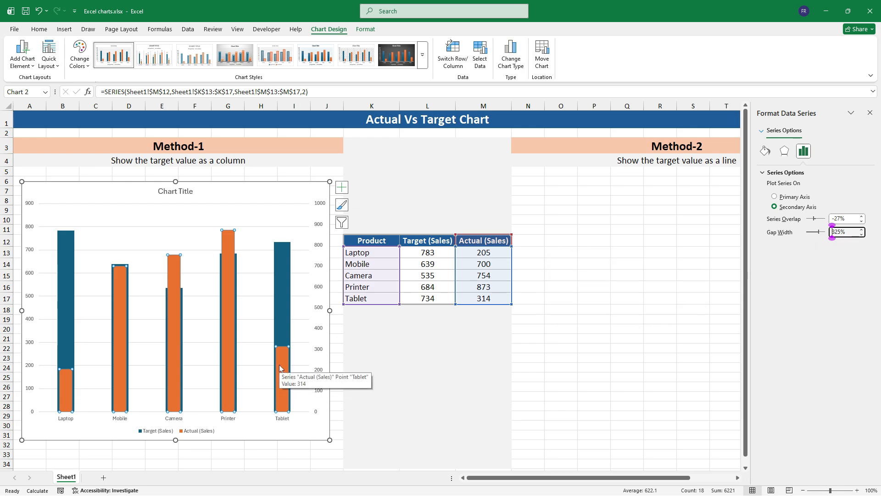
Step: Delete the chart's secondary vertical axis and change the chart title to "Method-1"
right_click(320, 245)
left_click(343, 251)
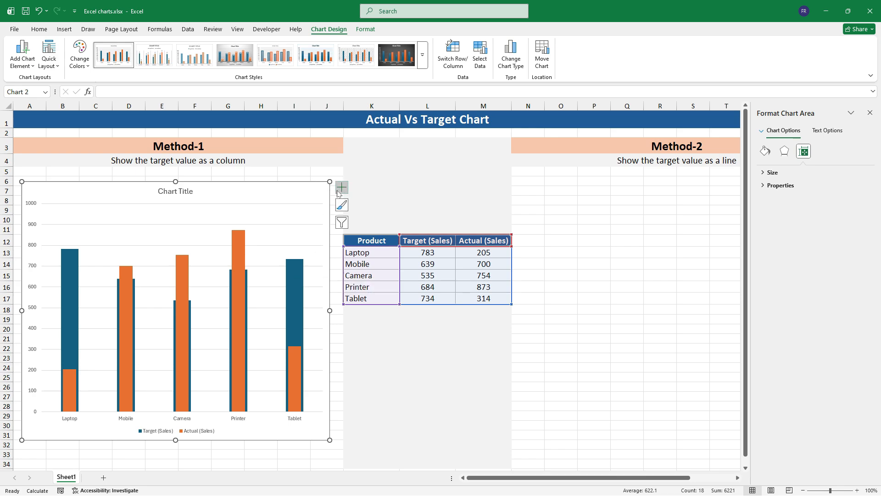
left_click(181, 192)
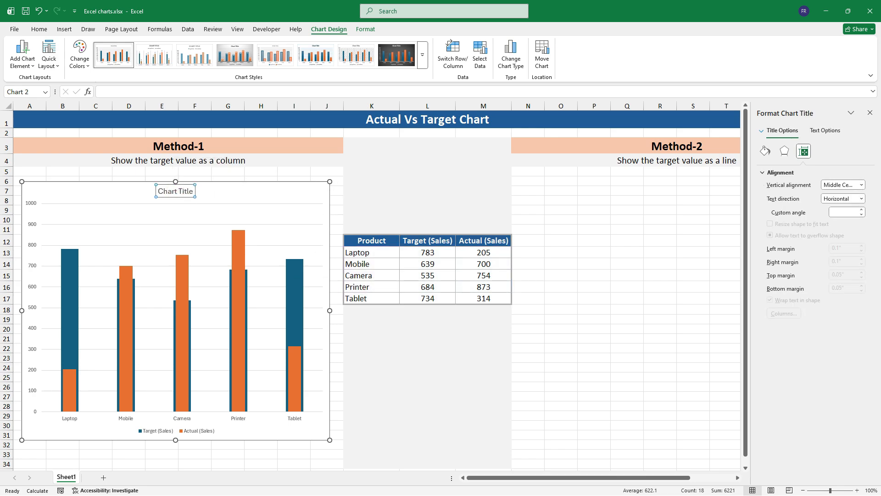
triple_click(175, 191)
type("M")
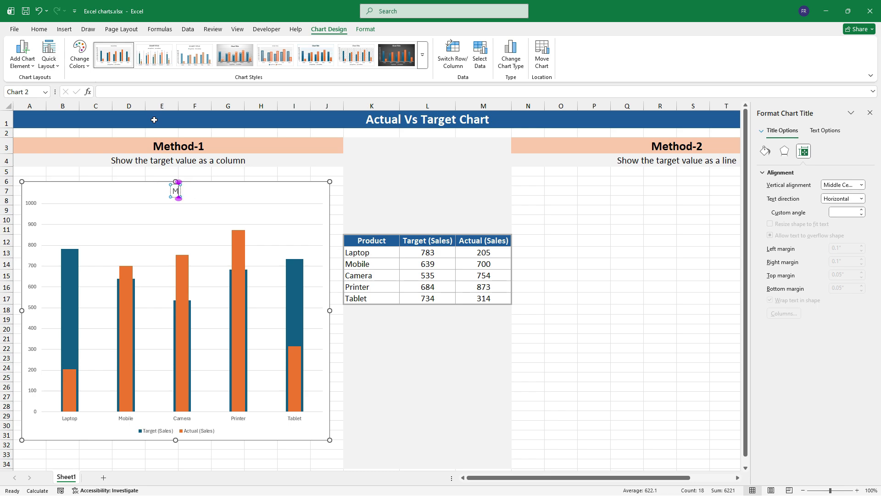
type("ethod-1")
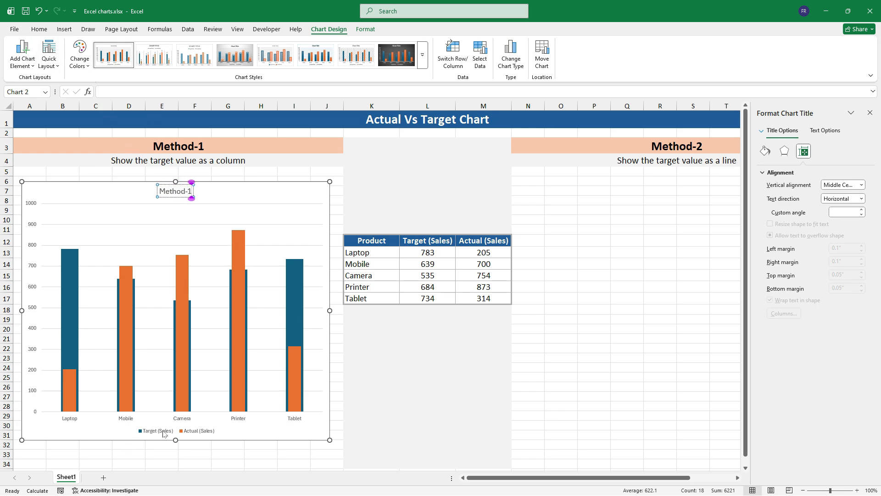
Step: Fill the Target (Sales) columns with the dark gradient variation that is darkest at the top, and close the formatting pane
left_click(288, 274)
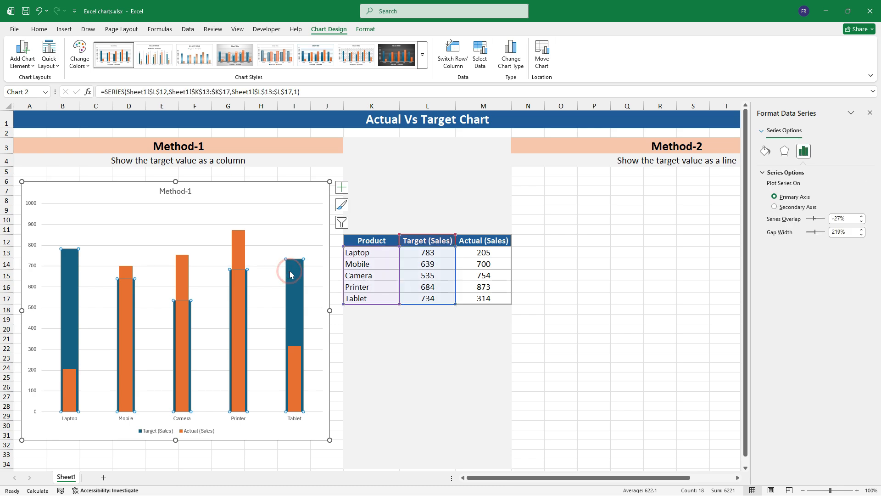
left_click(366, 29)
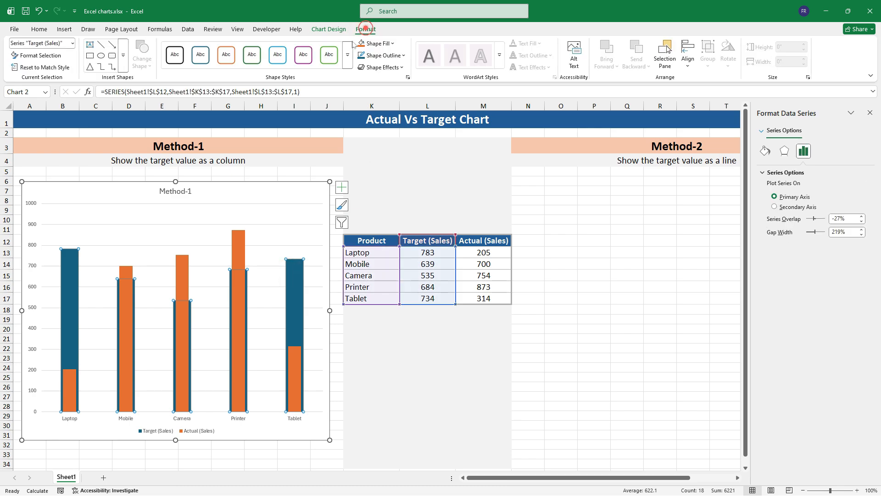
left_click(392, 43)
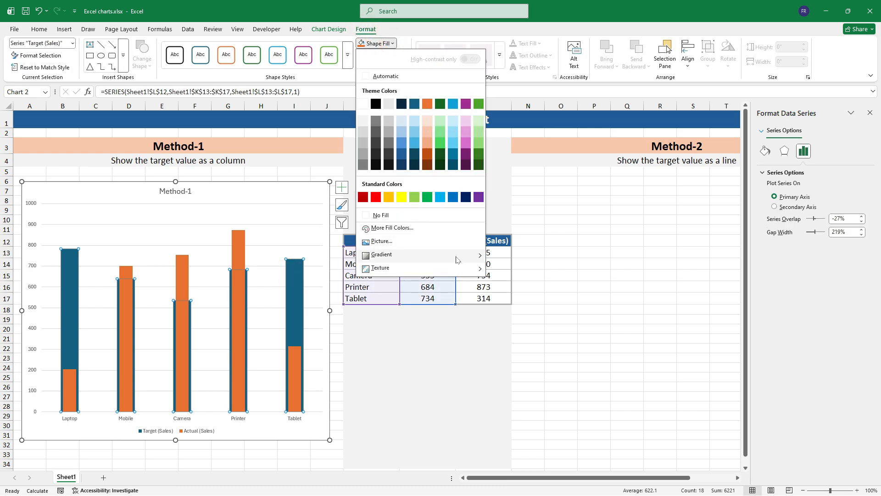
mouse_move(457, 255)
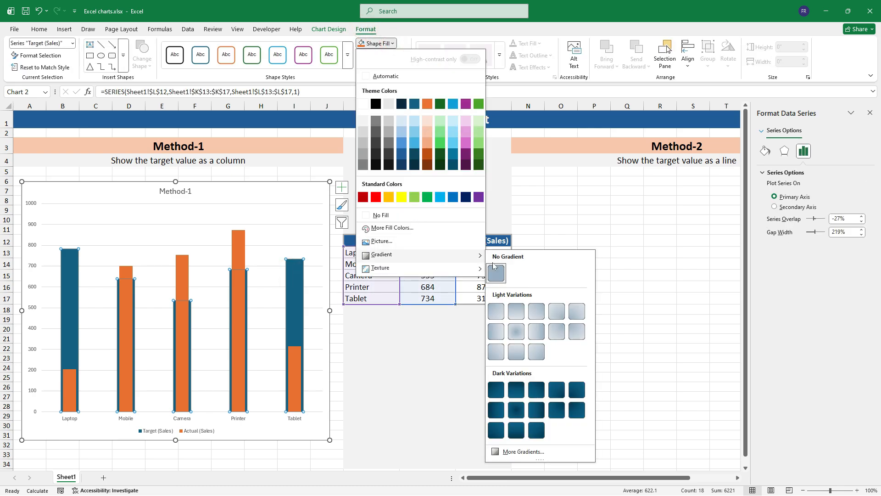
left_click(519, 390)
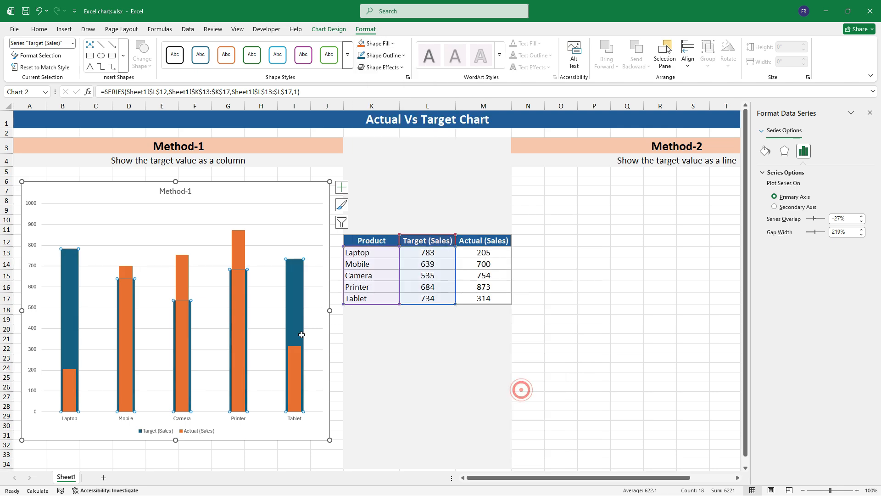
left_click(269, 184)
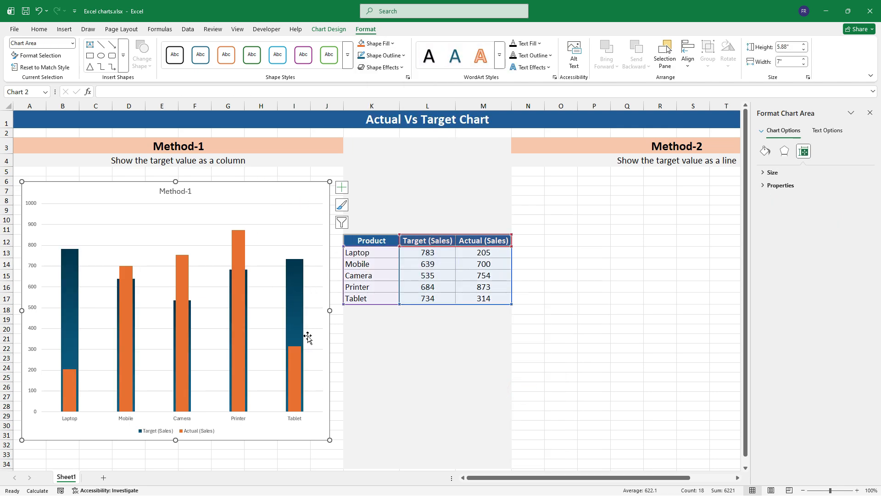
left_click(293, 280)
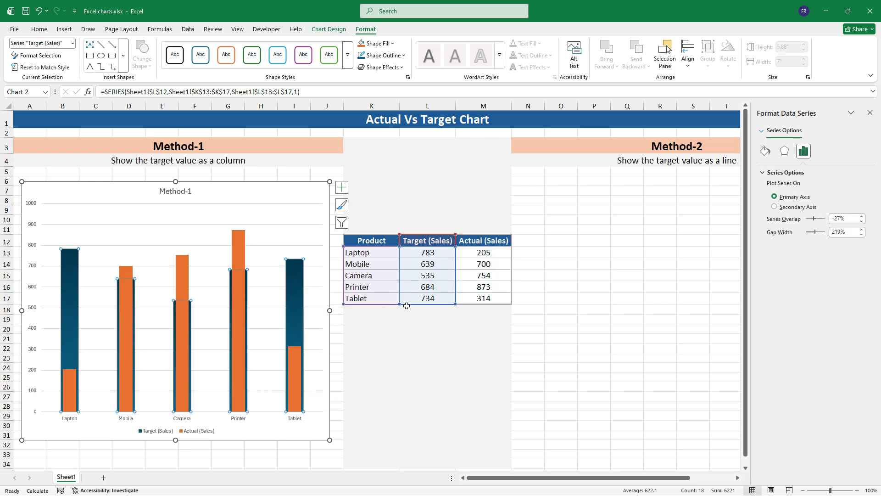
left_click(870, 113)
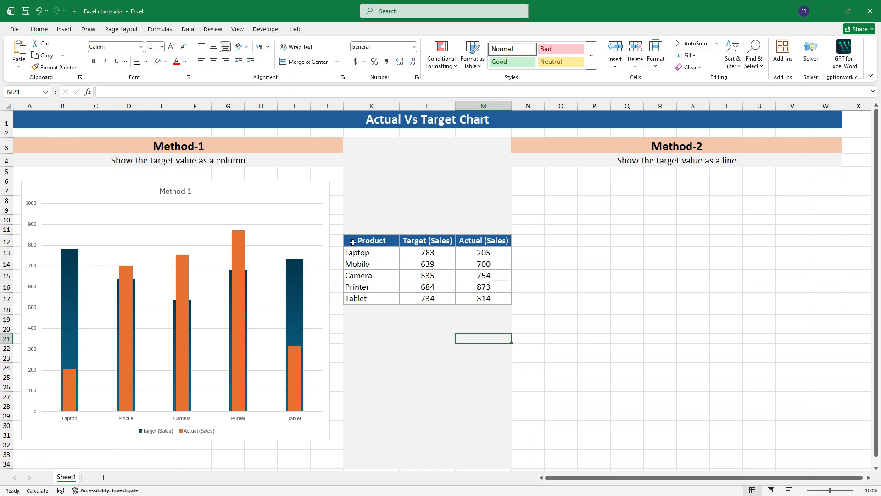
Step: Insert another 2-D clustered column chart from K12:M17 and enlarge it to fill the area beneath the Method-2 heading
left_click_drag(374, 243, 457, 299)
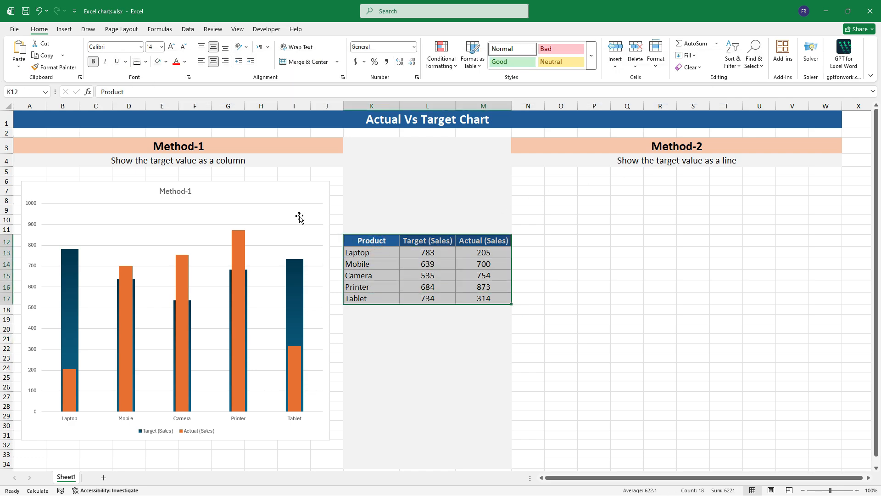
left_click(65, 29)
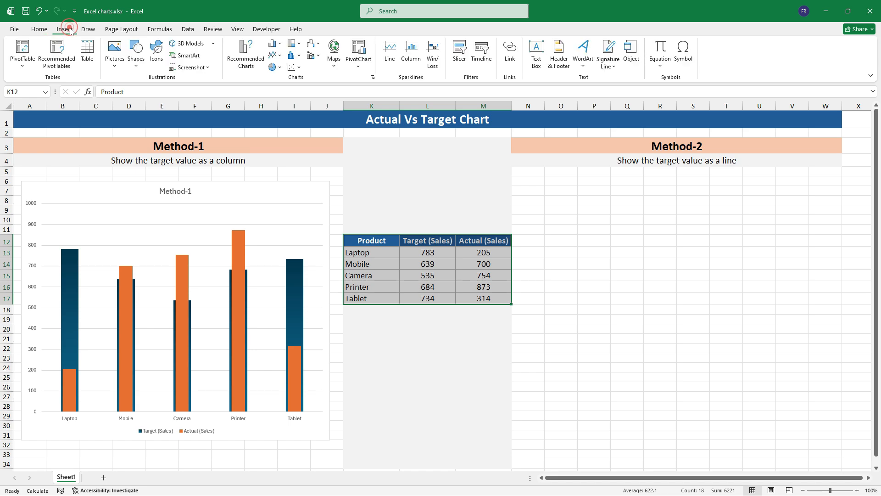
left_click(274, 43)
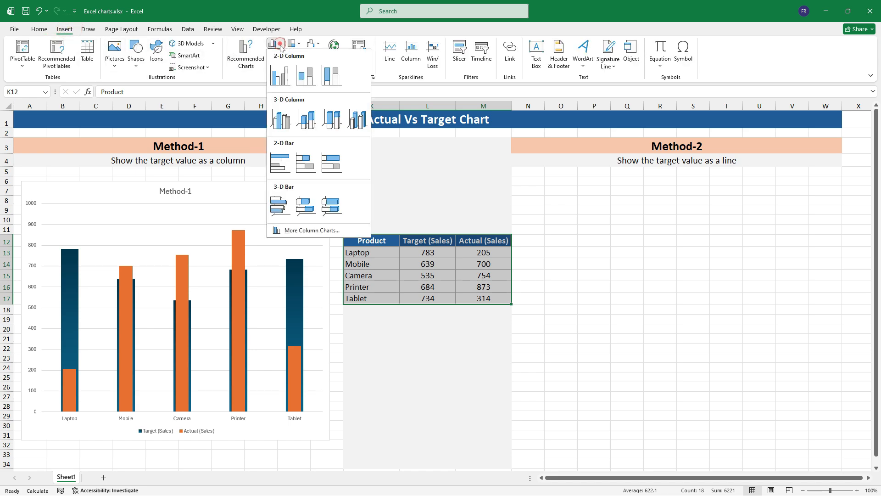
left_click(280, 75)
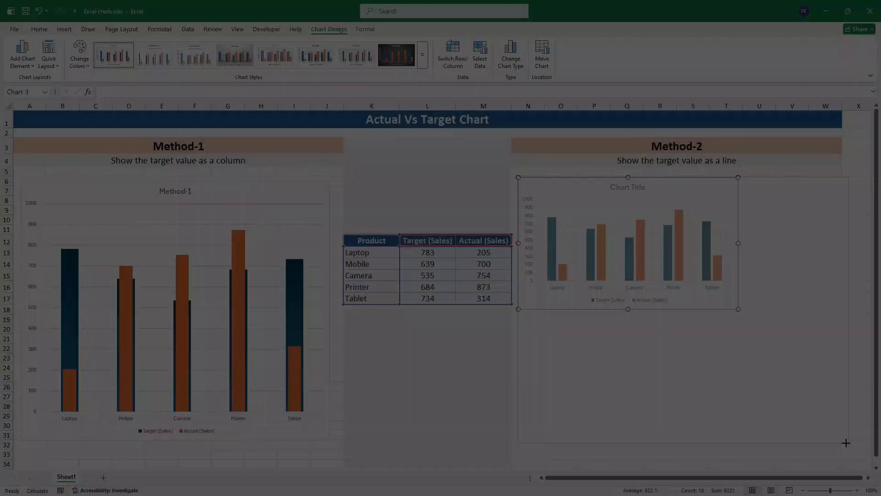
left_click_drag(738, 309, 839, 441)
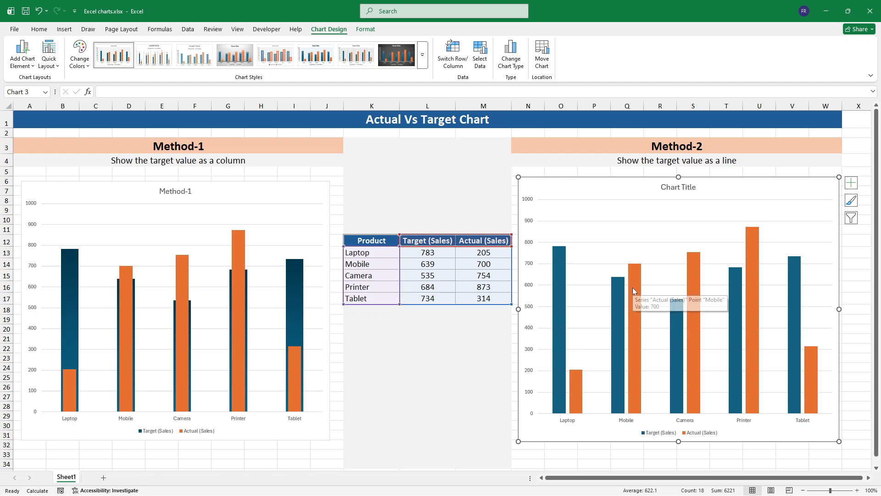
Step: Change the Target (Sales) series in the Method-2 chart to Line with Markers, keeping Actual (Sales) as clustered columns
right_click(618, 291)
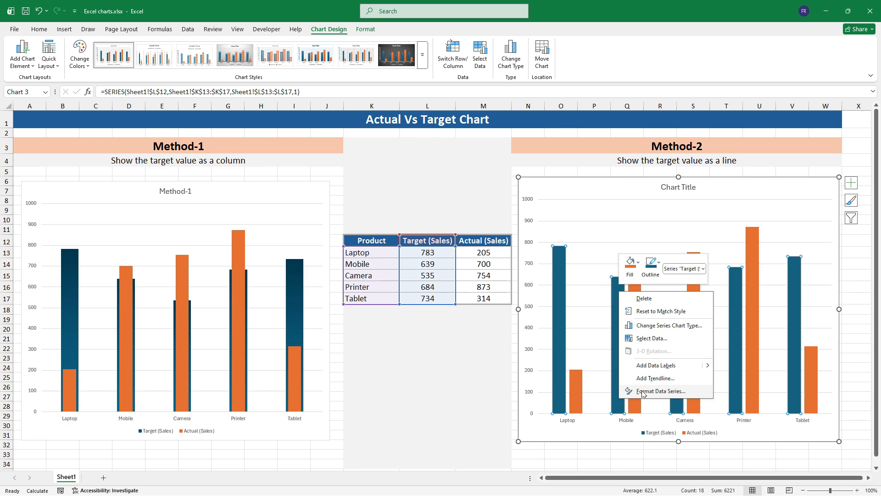
left_click(644, 325)
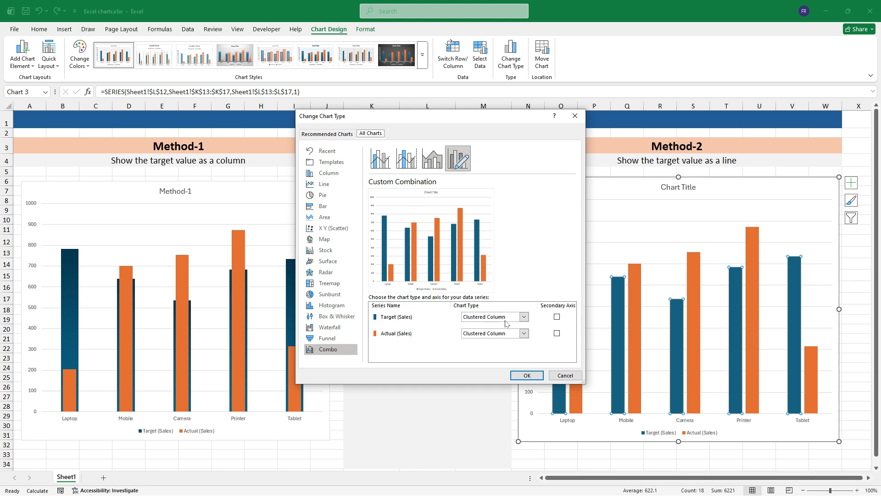
left_click(526, 317)
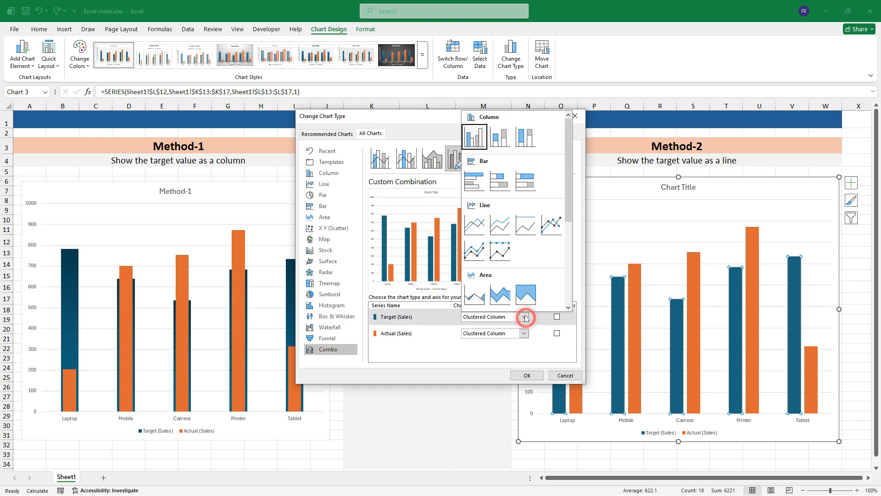
left_click(551, 224)
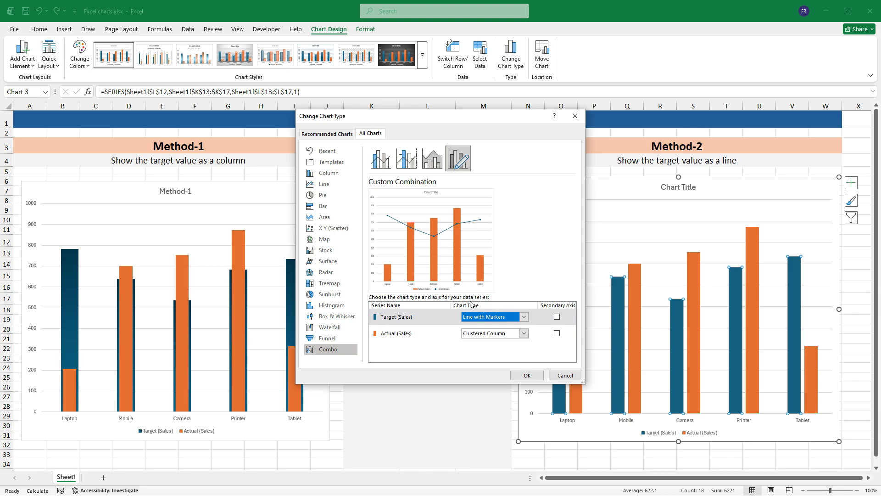
left_click(532, 373)
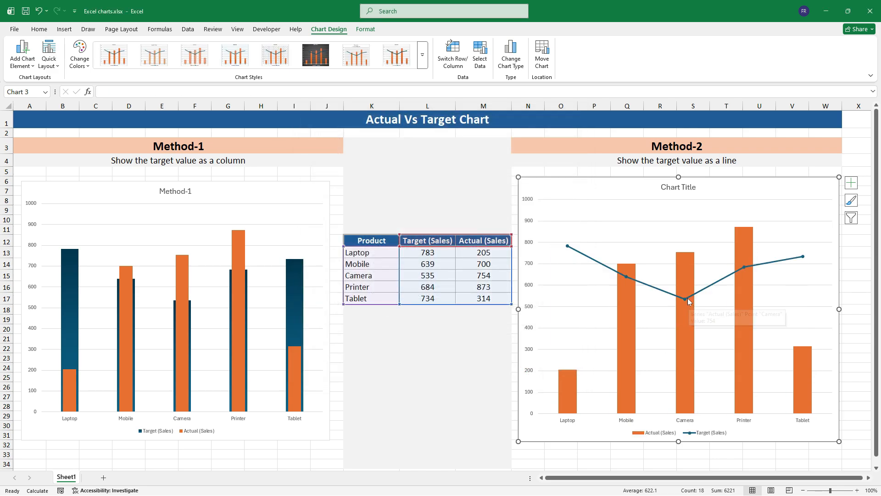
Step: Format the Target (Sales) series in the Method-2 chart with no connecting line
mouse_move(746, 275)
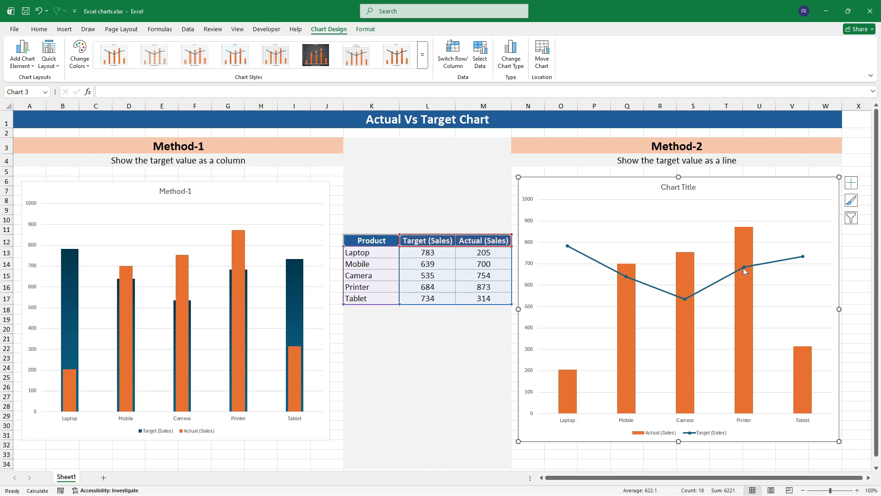
right_click(743, 269)
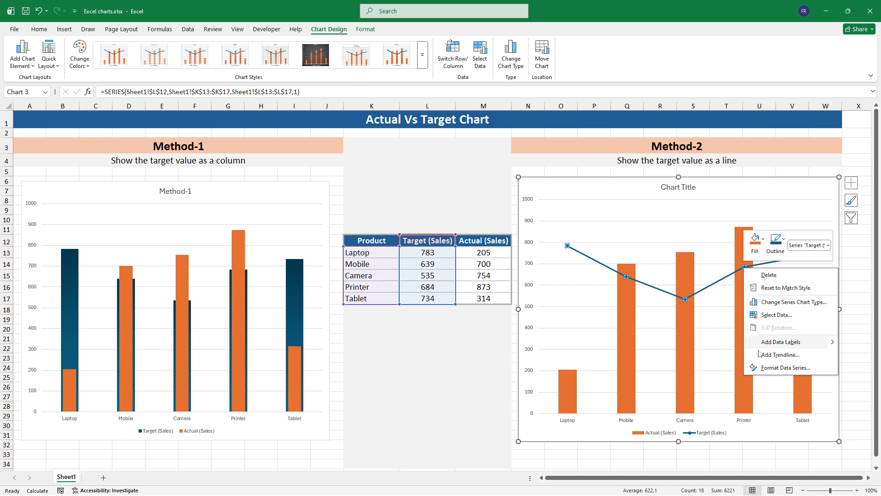
left_click(765, 368)
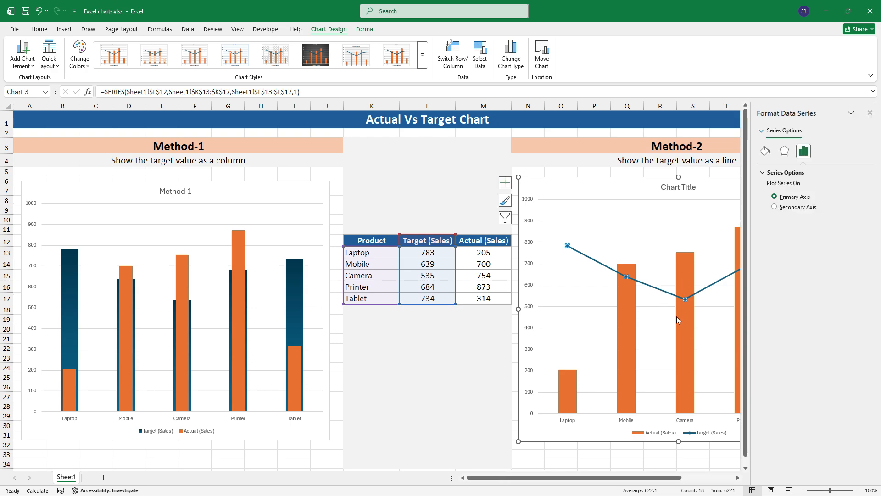
mouse_move(676, 317)
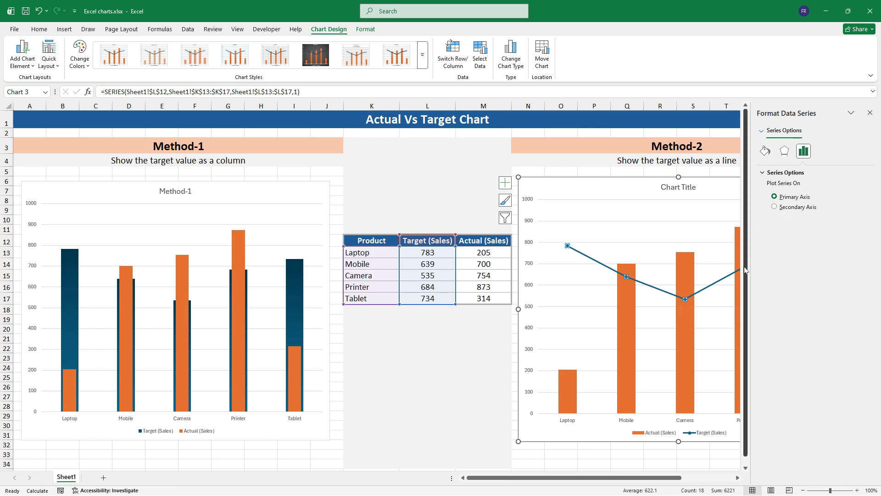
left_click(766, 152)
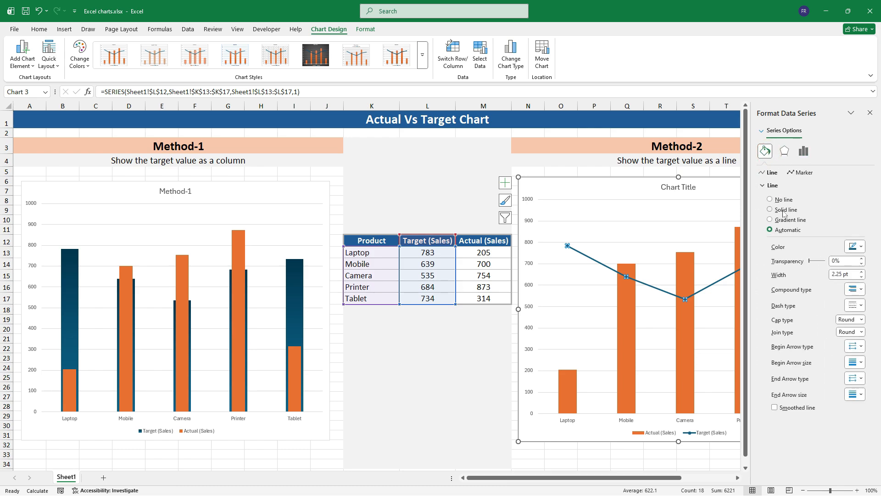
left_click(773, 201)
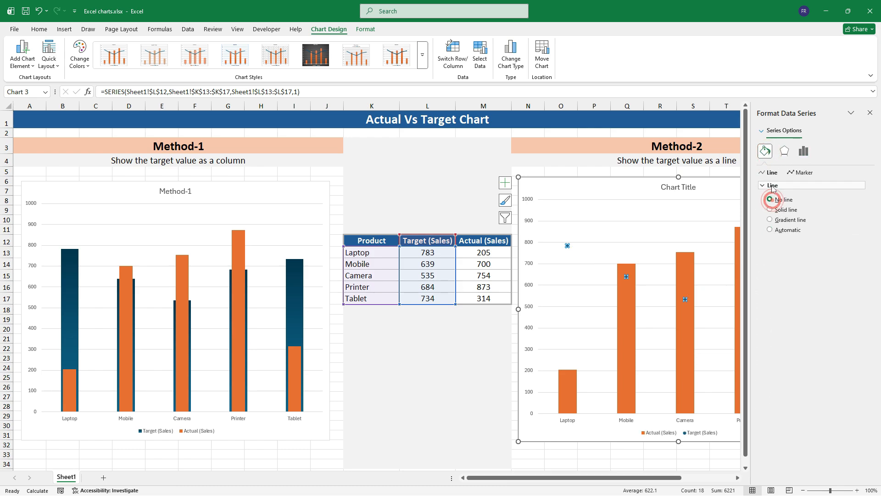
Step: Give the Target (Sales) series a built-in marker of the long dash type
left_click(803, 173)
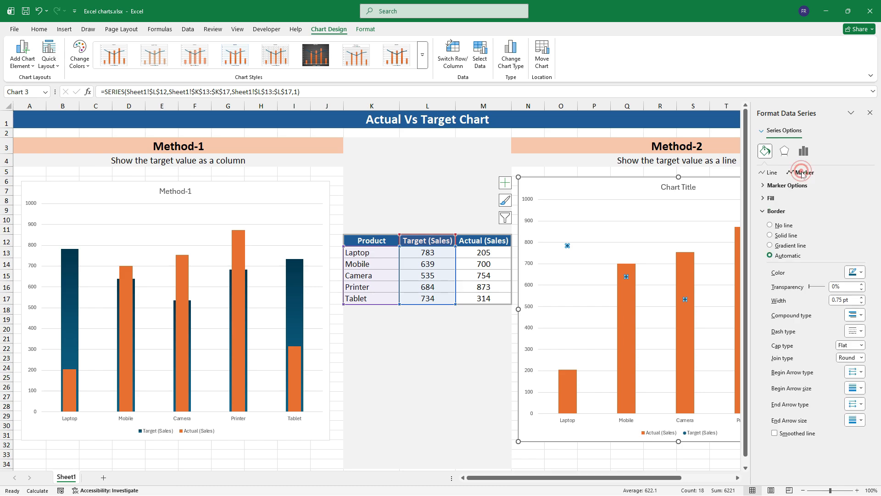
left_click(770, 188)
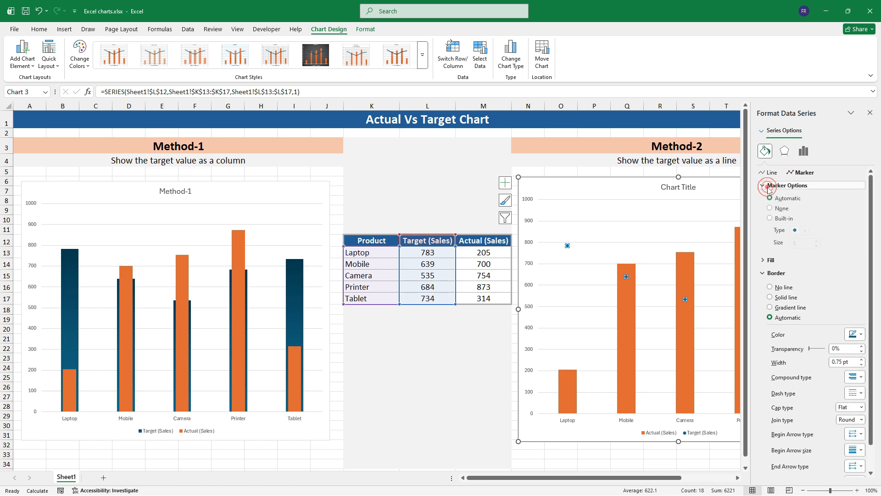
left_click(770, 220)
left_click(805, 232)
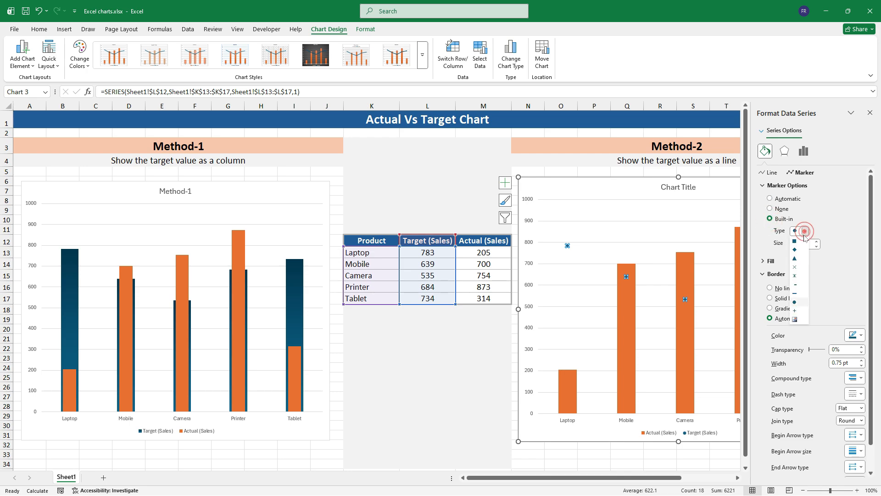
left_click(798, 296)
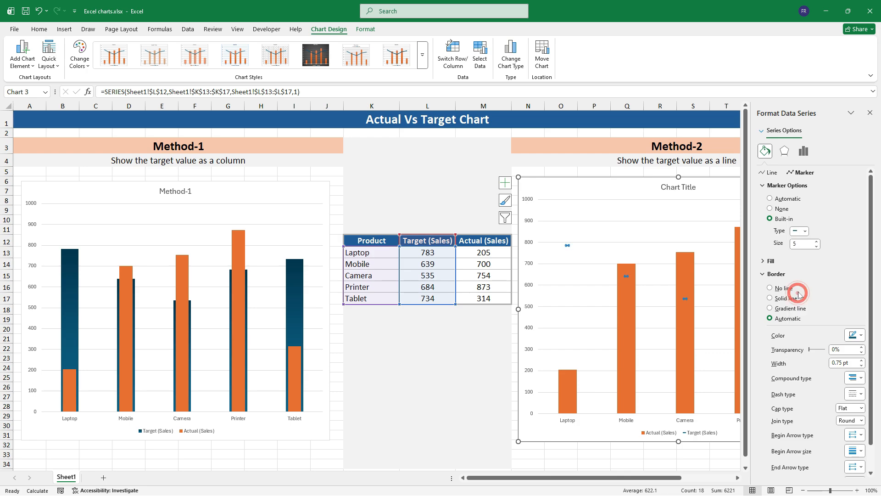
Step: Set the Target (Sales) marker size first to 25 and then to 40, and close the formatting pane
left_click_drag(806, 242, 783, 244)
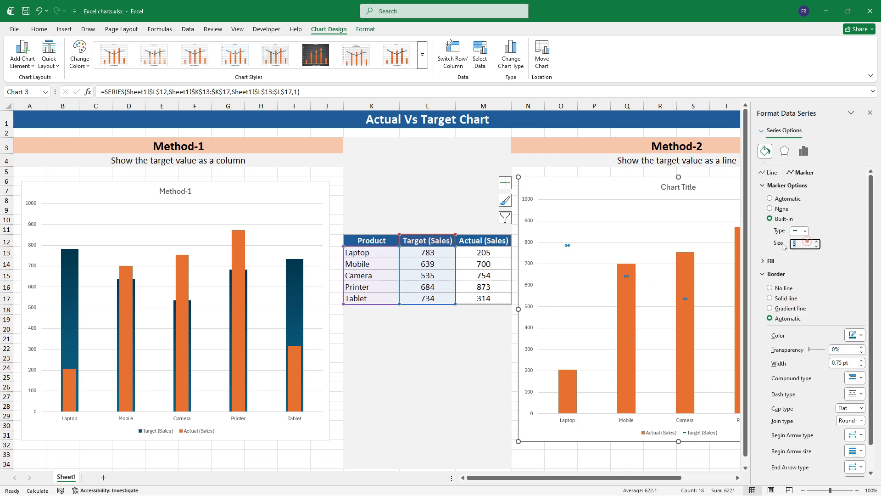
type("25")
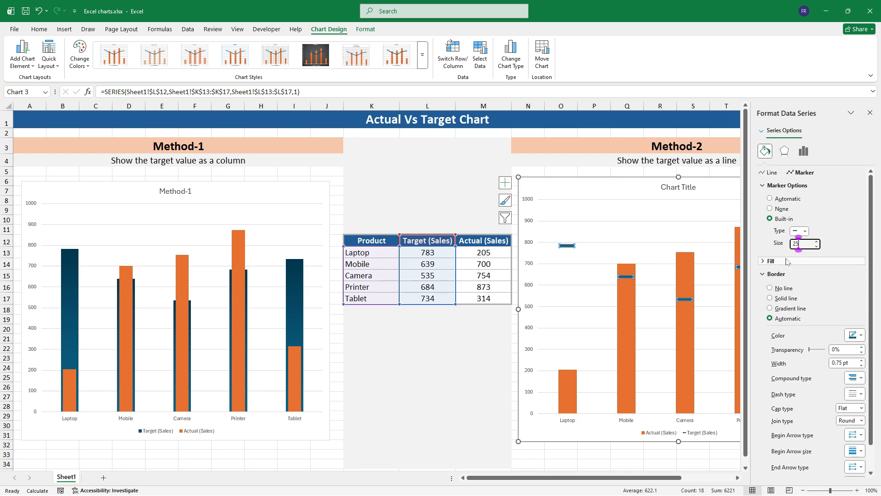
double_click(802, 243)
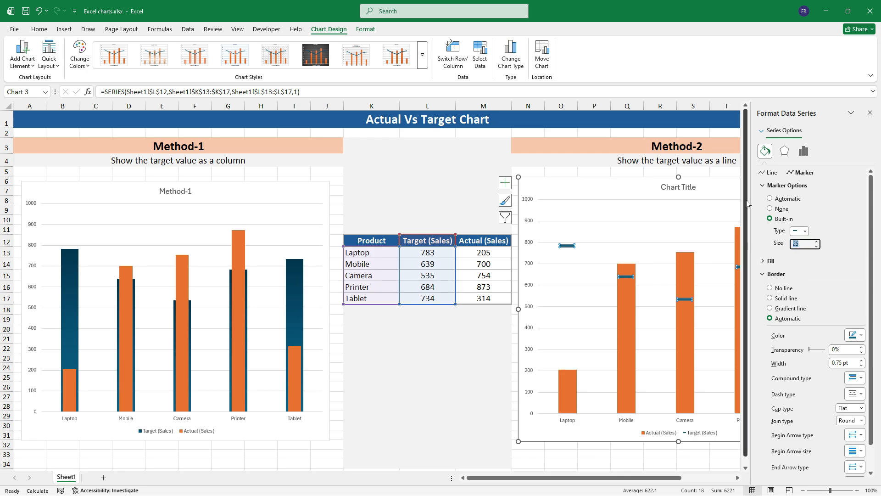
key("Return")
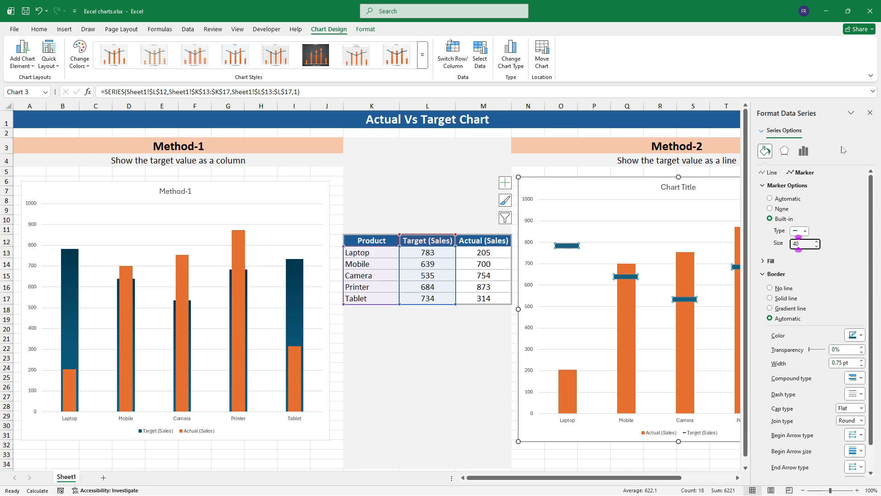
left_click(869, 114)
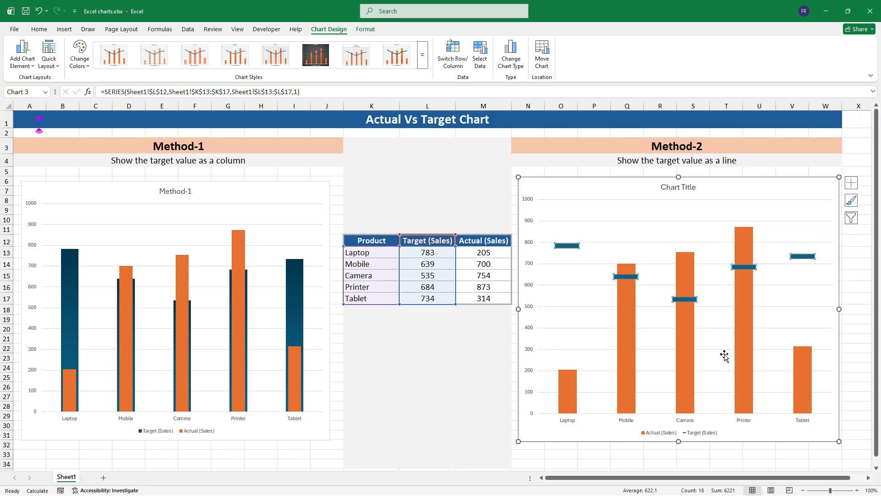
Step: Change the title of the line-target chart to "Method-2" and close the formatting pane
left_click(666, 188)
double_click(669, 186)
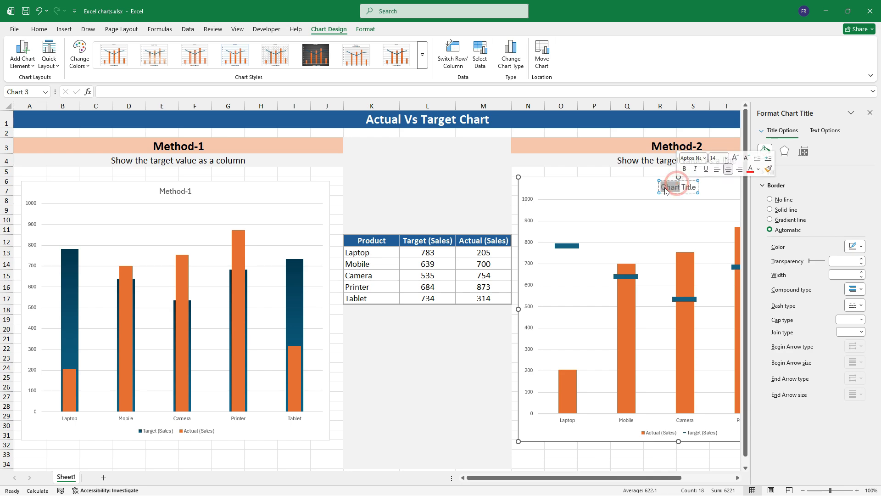
type("Metho")
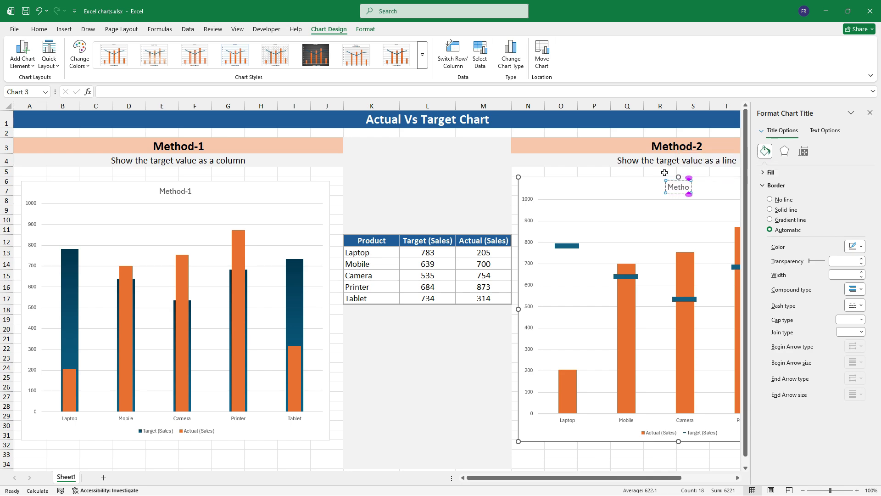
type("d-2")
left_click(651, 223)
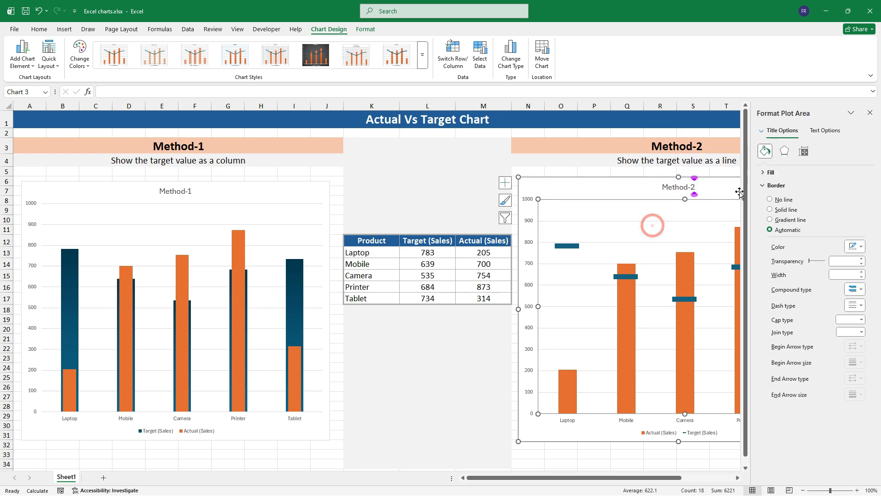
left_click(870, 113)
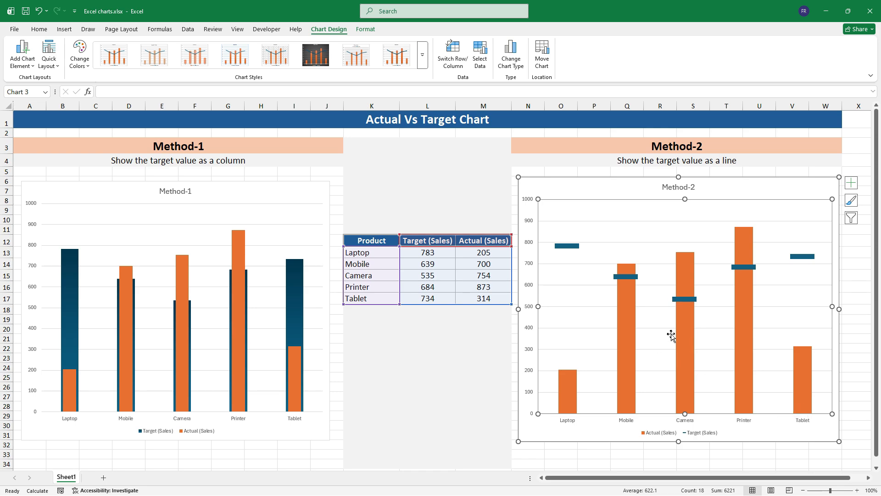
Step: Apply the first outer shadow, offset to the bottom right, and a light blue theme outline to the Method-2 chart area
left_click(808, 178)
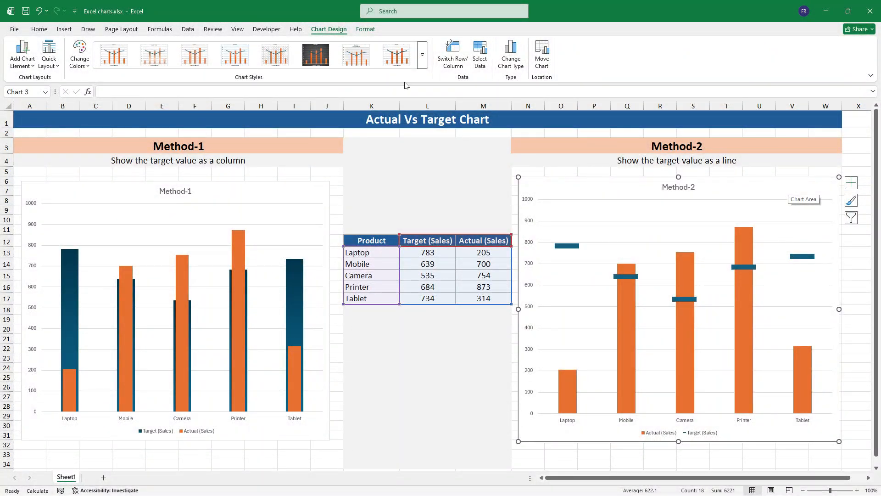
left_click(366, 29)
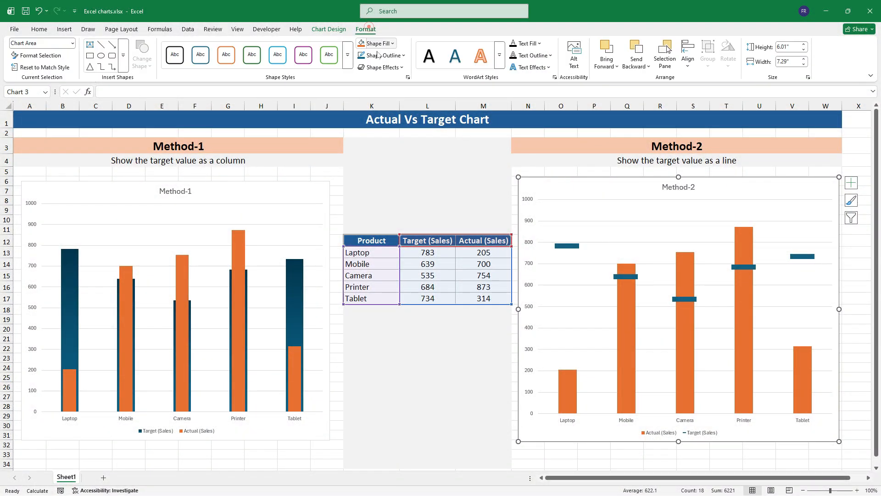
left_click(402, 68)
mouse_move(390, 105)
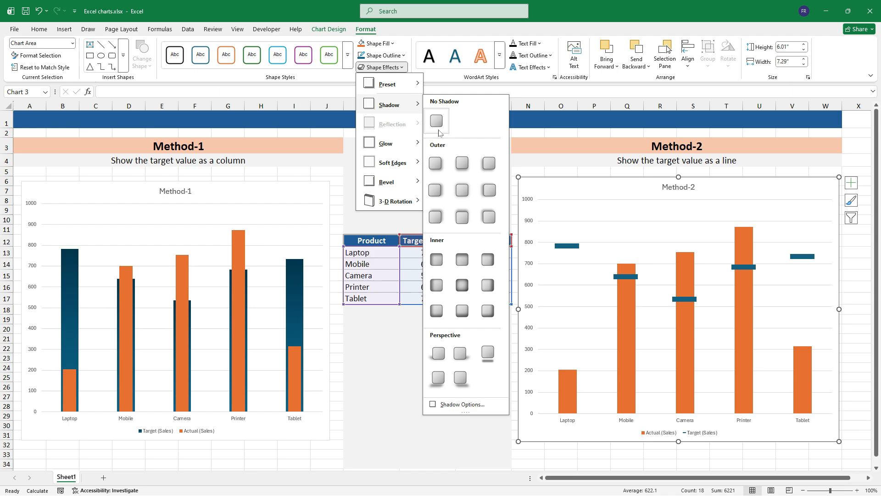
left_click(437, 163)
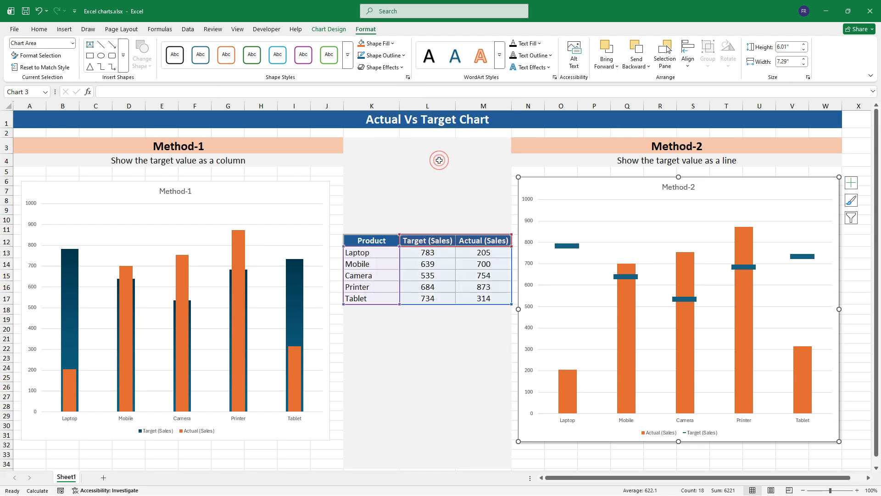
left_click(401, 57)
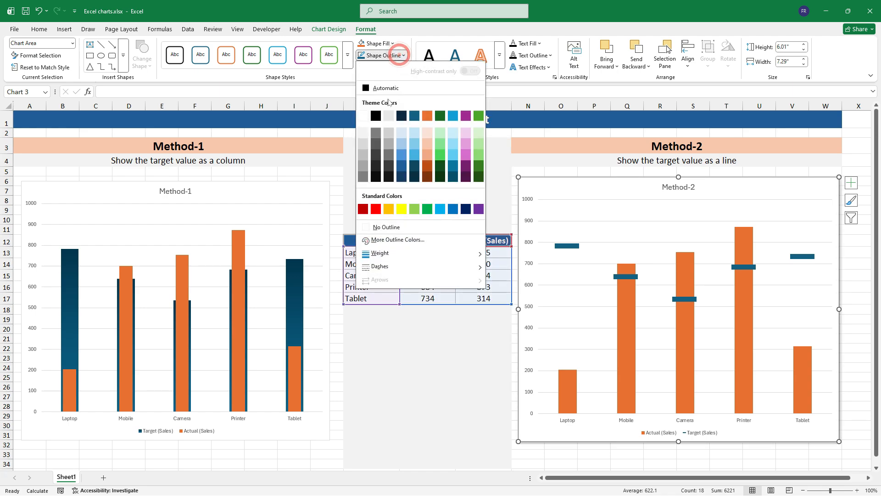
left_click(403, 145)
Step: Give the Method-1 chart area the same bottom-right outer shadow and light blue theme outline
left_click(277, 183)
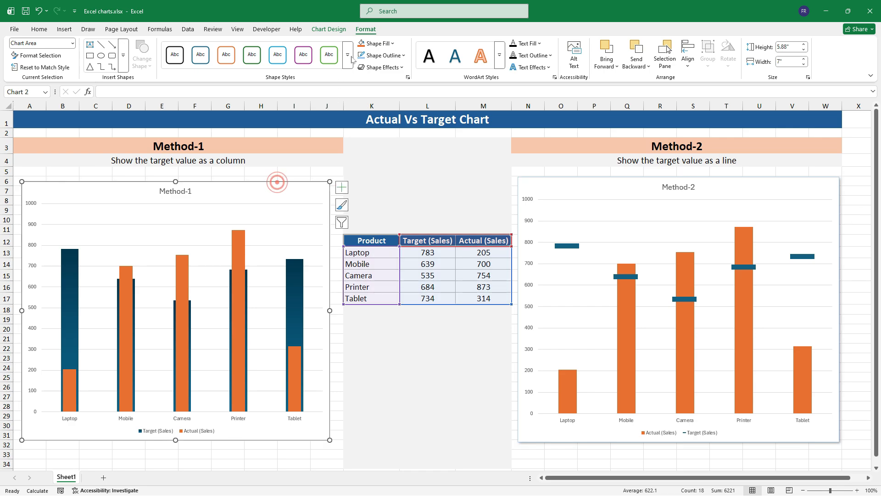
left_click(386, 43)
left_click(405, 38)
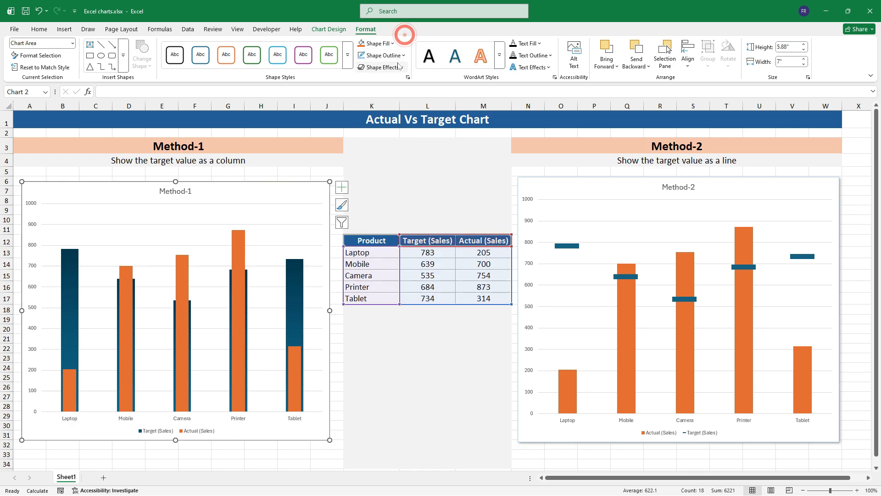
left_click(382, 67)
mouse_move(390, 104)
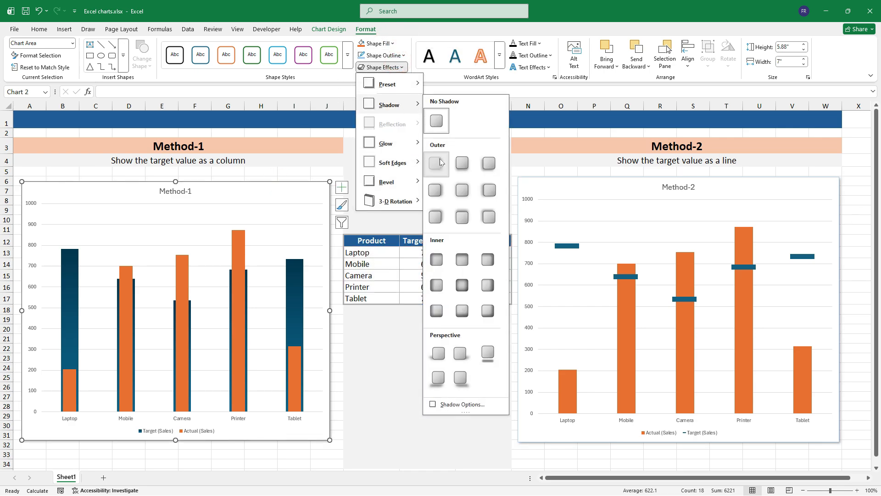
left_click(435, 163)
left_click(397, 56)
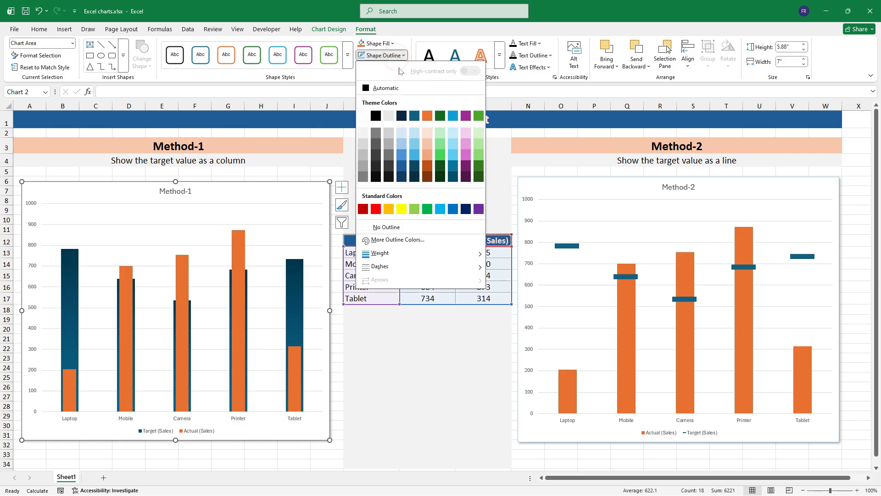
left_click(401, 145)
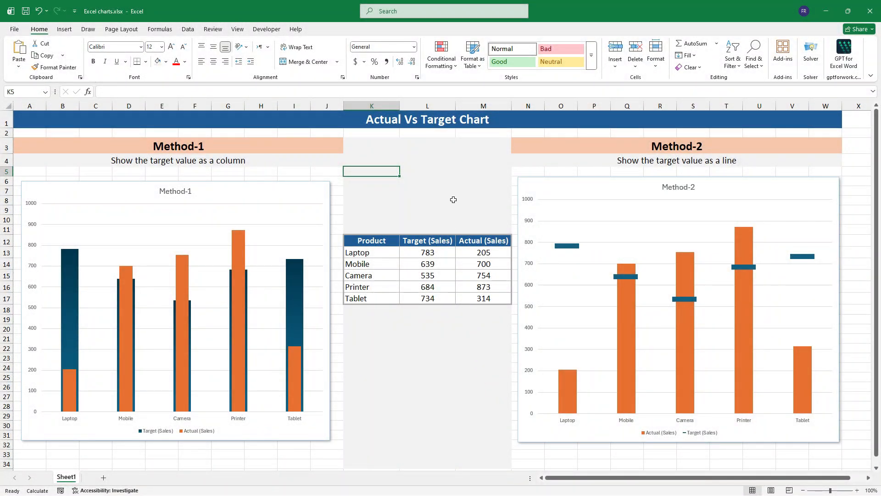
Step: Select the sheet's title cell and recalculate the workbook repeatedly to test both charts with fresh sales values
left_click(469, 122)
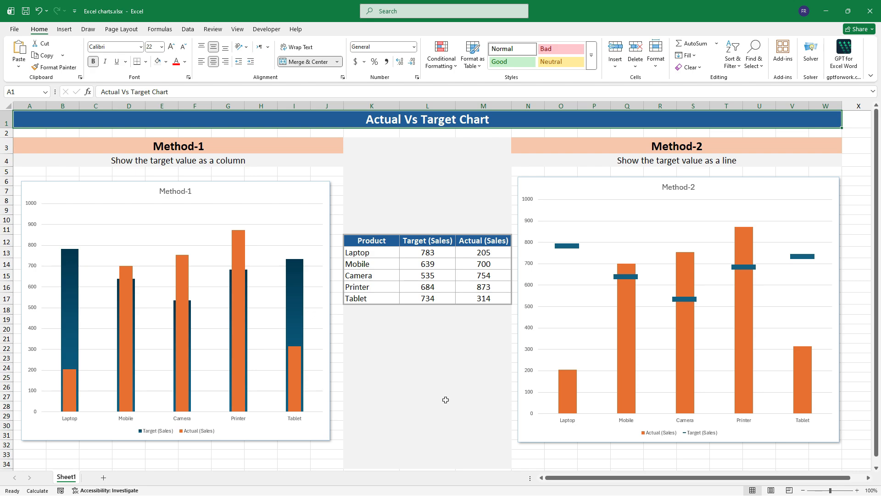
key("F9")
key("F9")
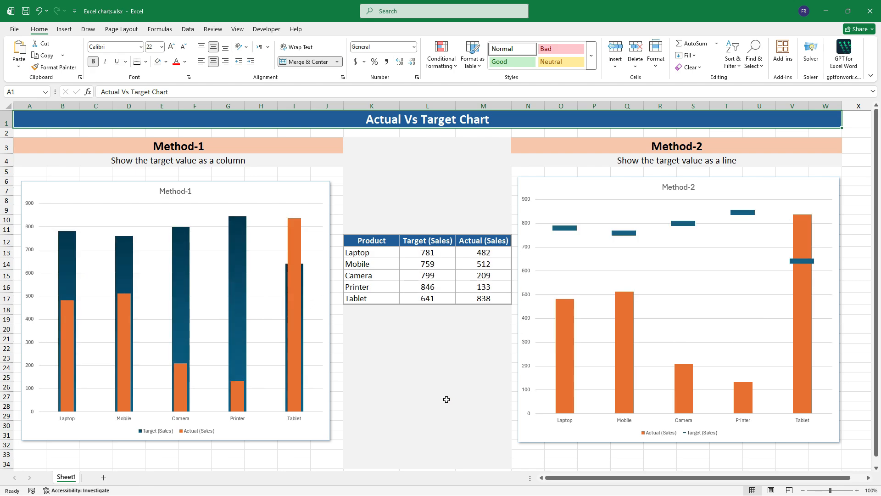
key("F9")
key("F9")
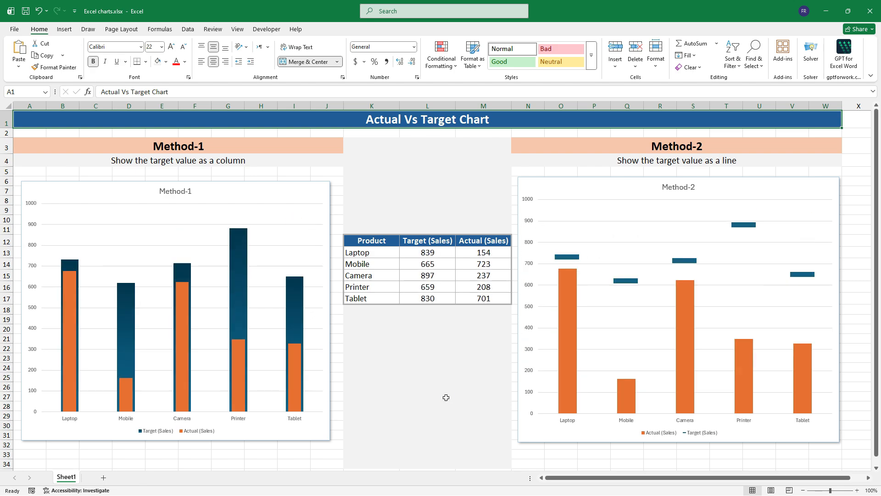
key("F9")
key("F9")
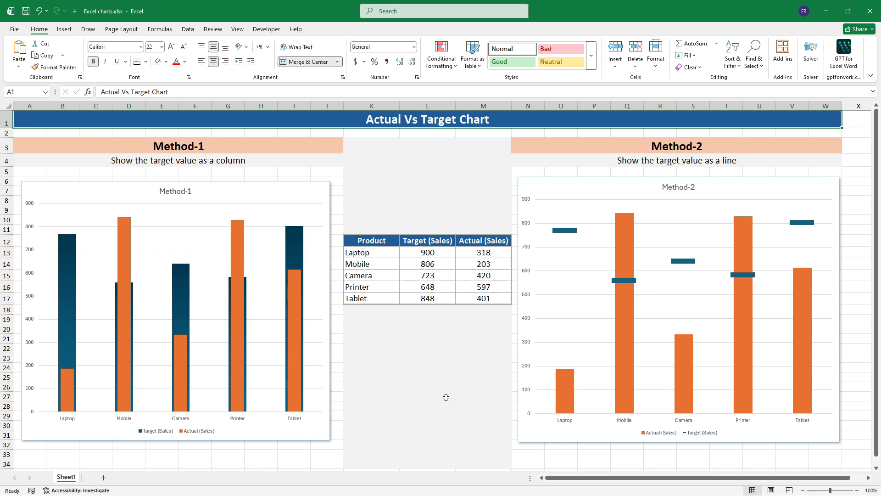
key("F9")
key("F9")
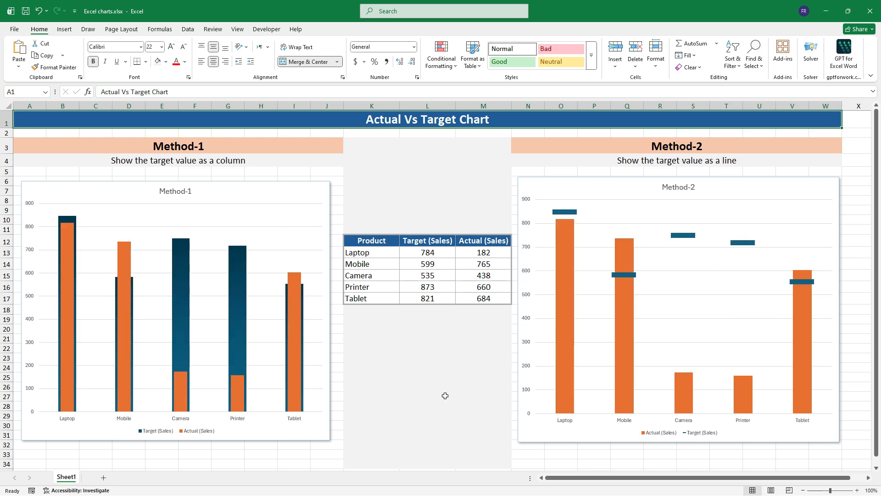